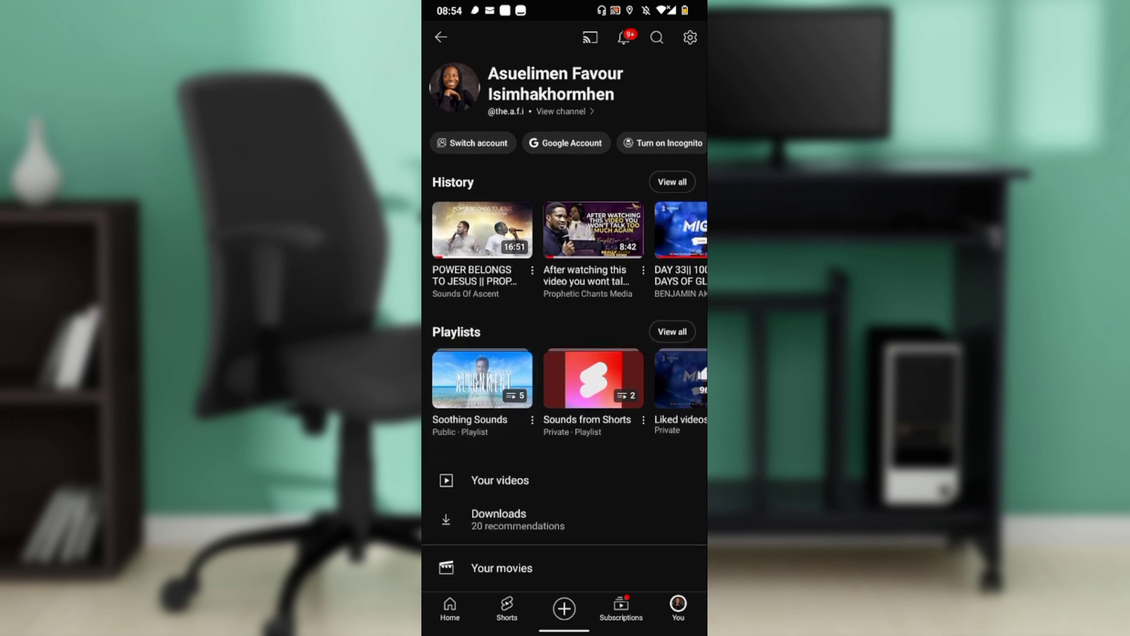
- Open YouTube Settings with the gear icon on the You tab
click(690, 37)
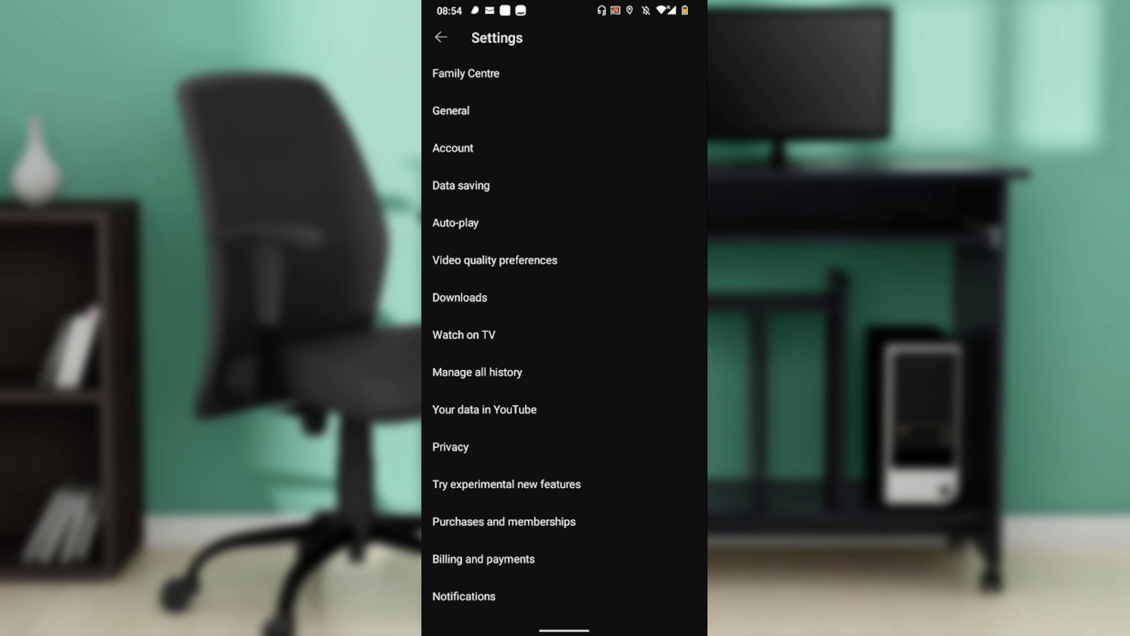
click(451, 447)
scroll(504, 447, down, 1)
scroll(503, 446, down, 1)
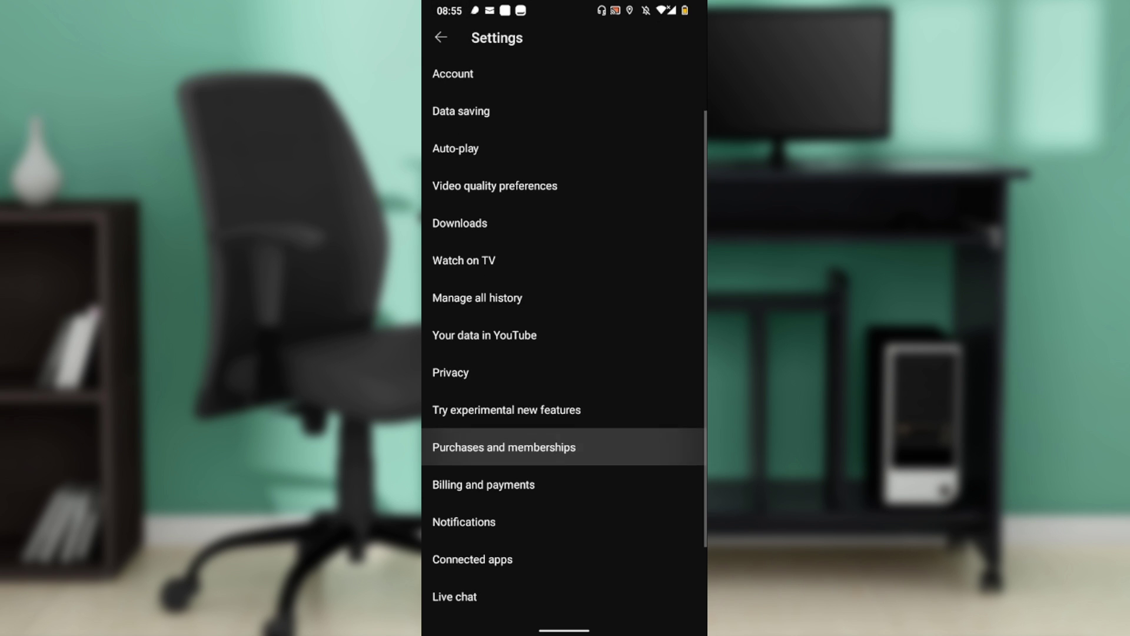
scroll(504, 447, down, 1)
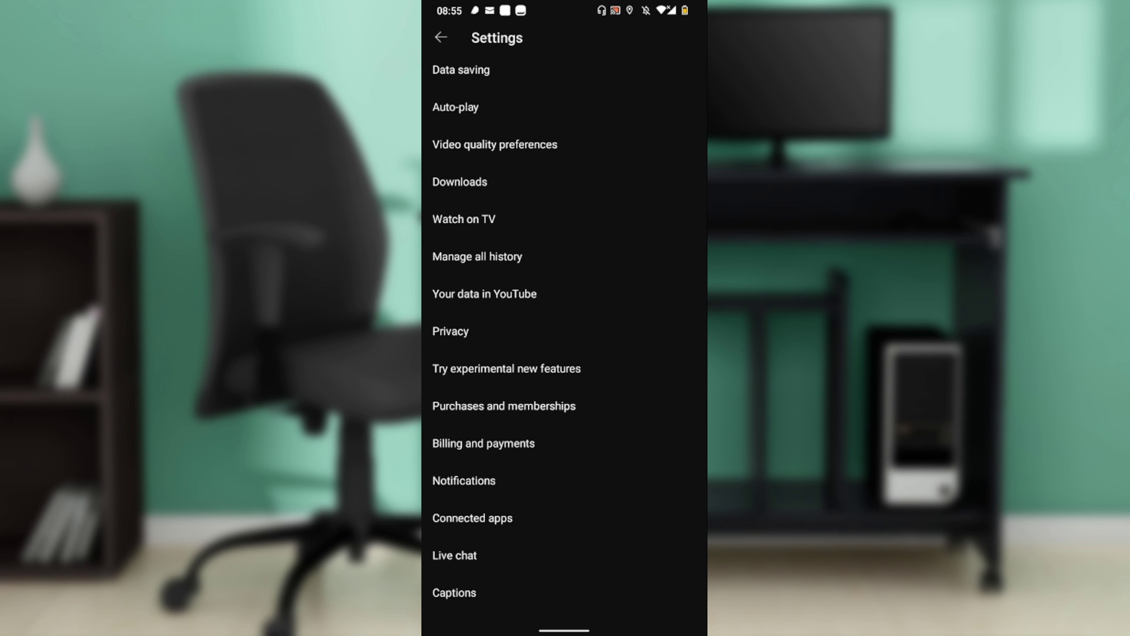
scroll(503, 494, down, 1)
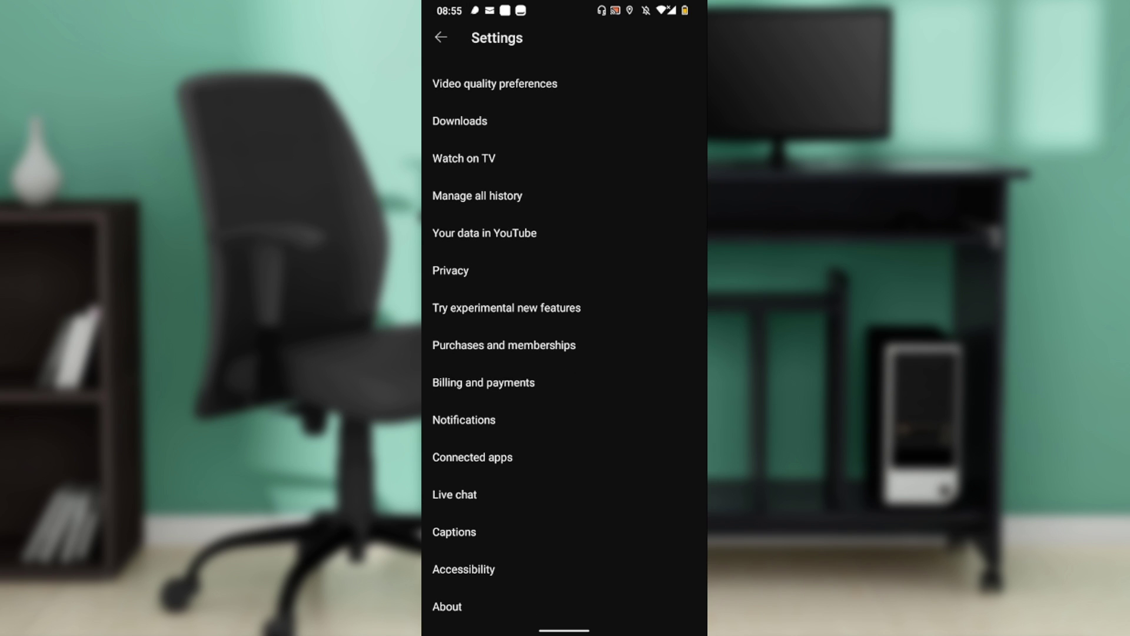
scroll(565, 353, down, 1)
scroll(565, 353, down, 1)
scroll(565, 457, down, 1)
scroll(565, 344, up, 3)
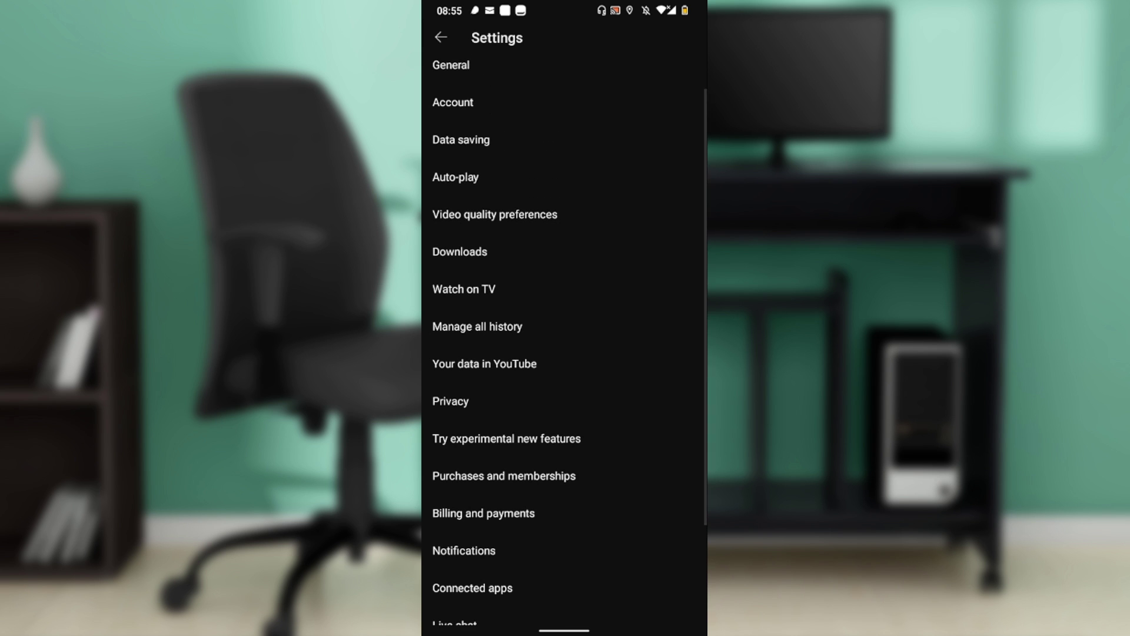
- Go through Privacy to Google Ads Settings, bringing up the browser's account chooser
click(451, 401)
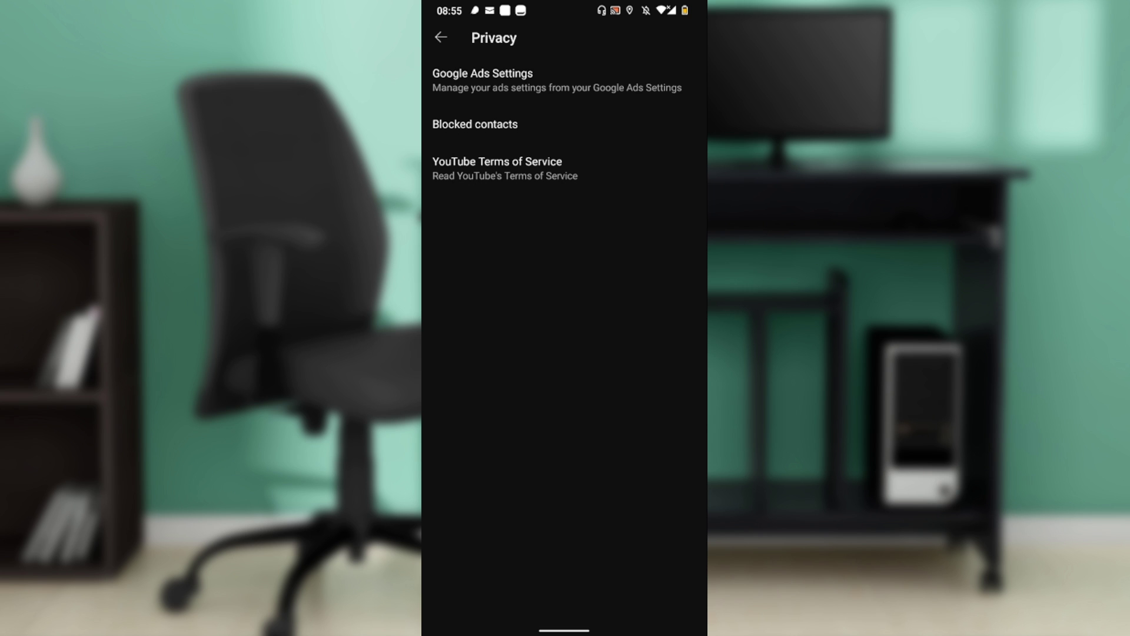
click(556, 79)
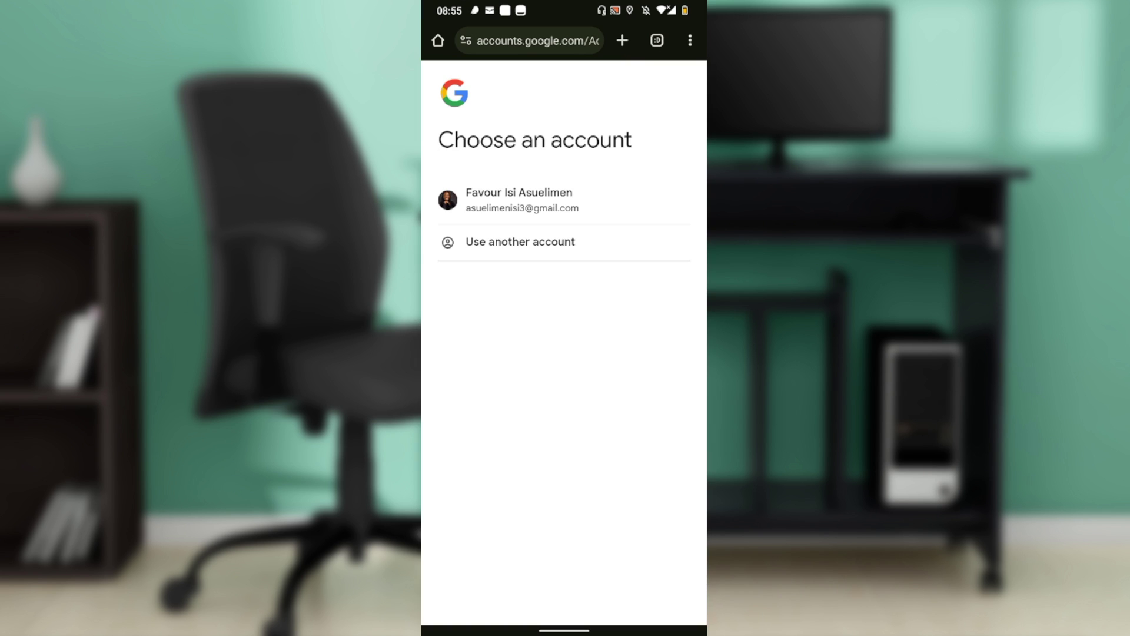
- Choose the Google account, close the Welcome notice, and cancel turning off personalized ads
click(521, 201)
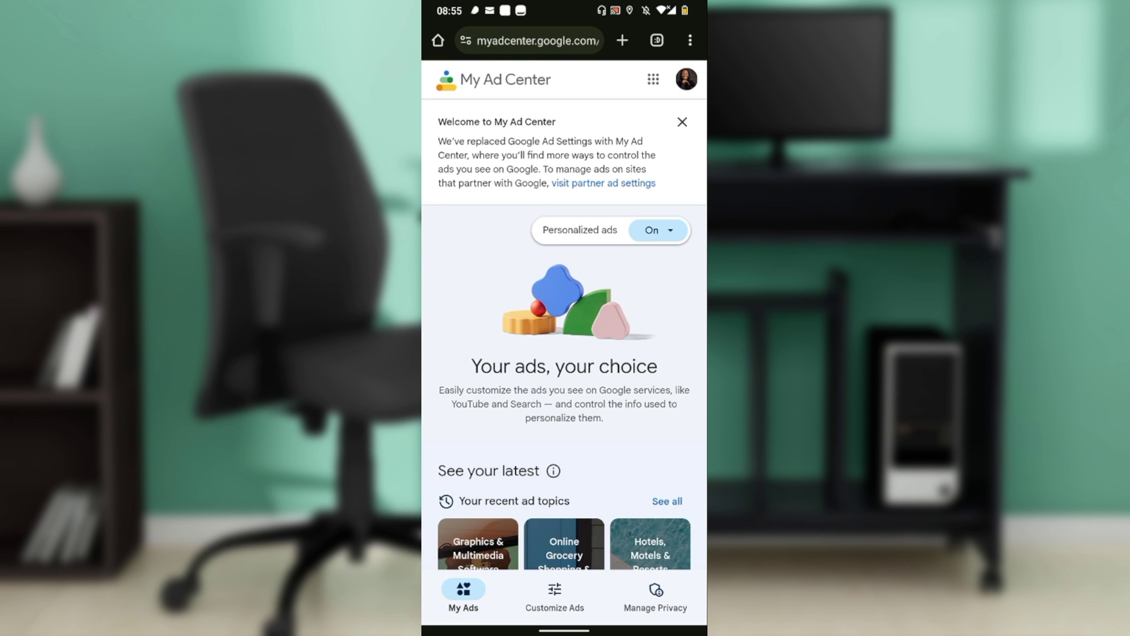
click(683, 122)
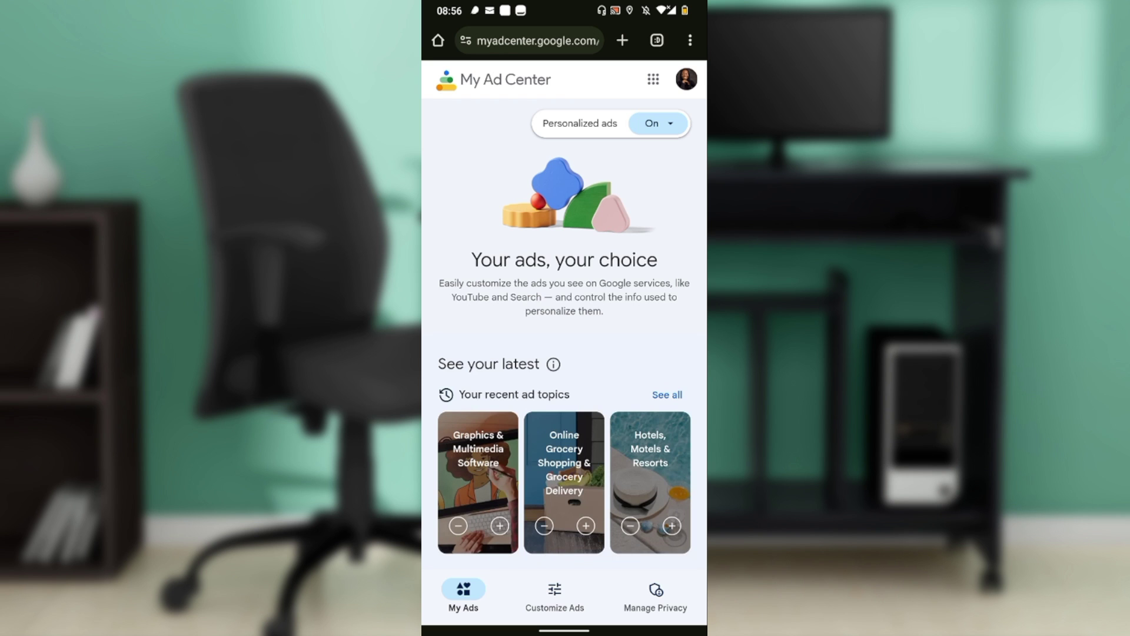
scroll(564, 353, down, 1)
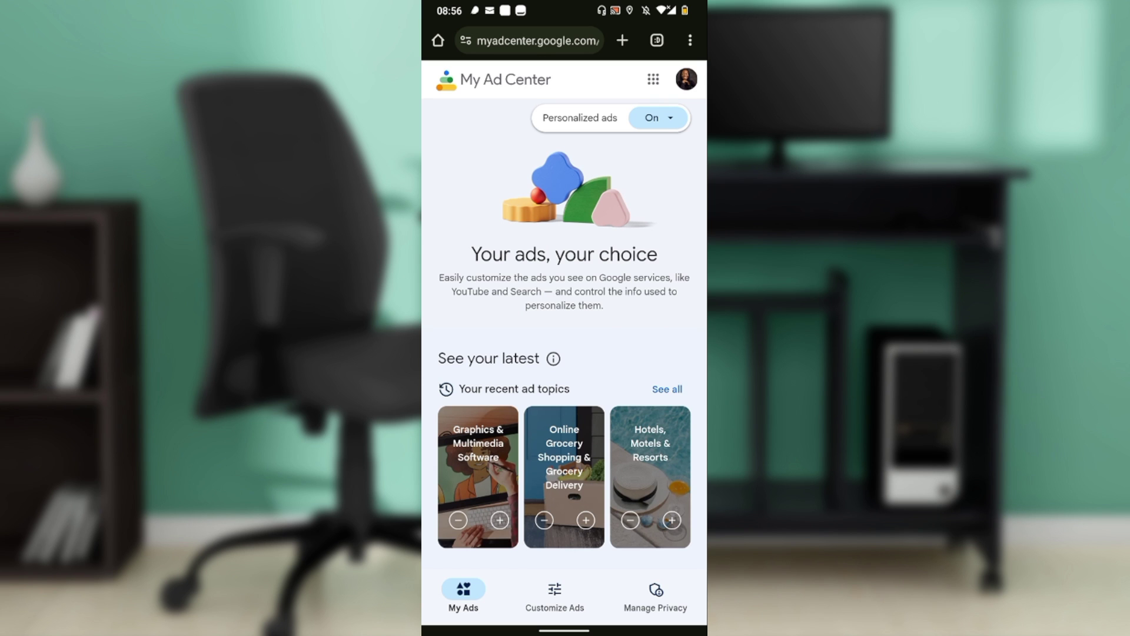
click(658, 118)
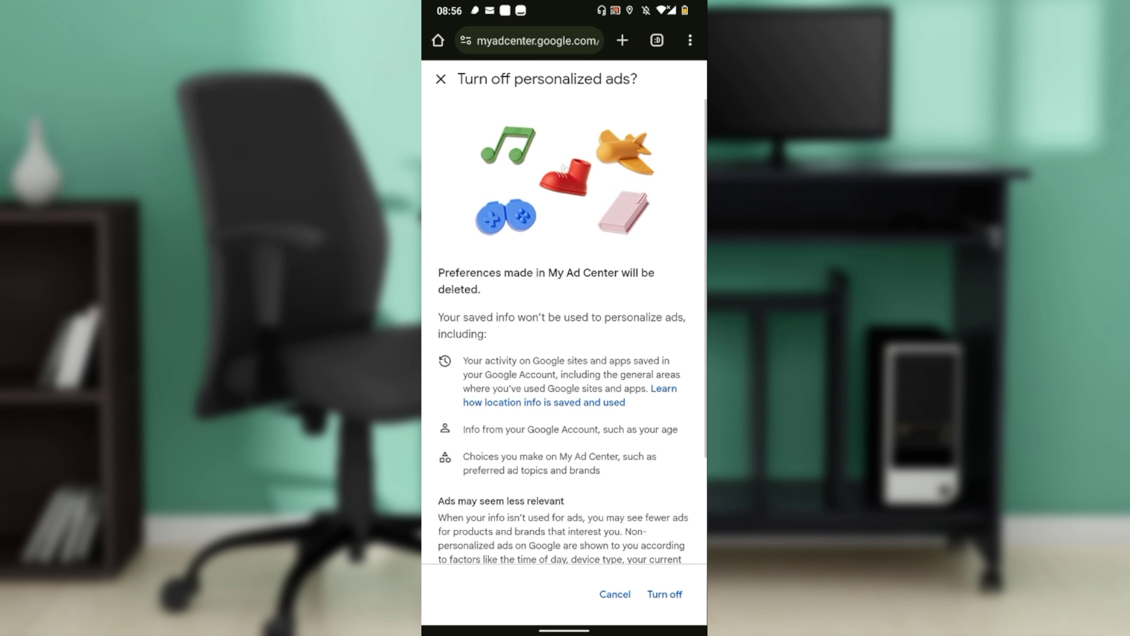
click(615, 594)
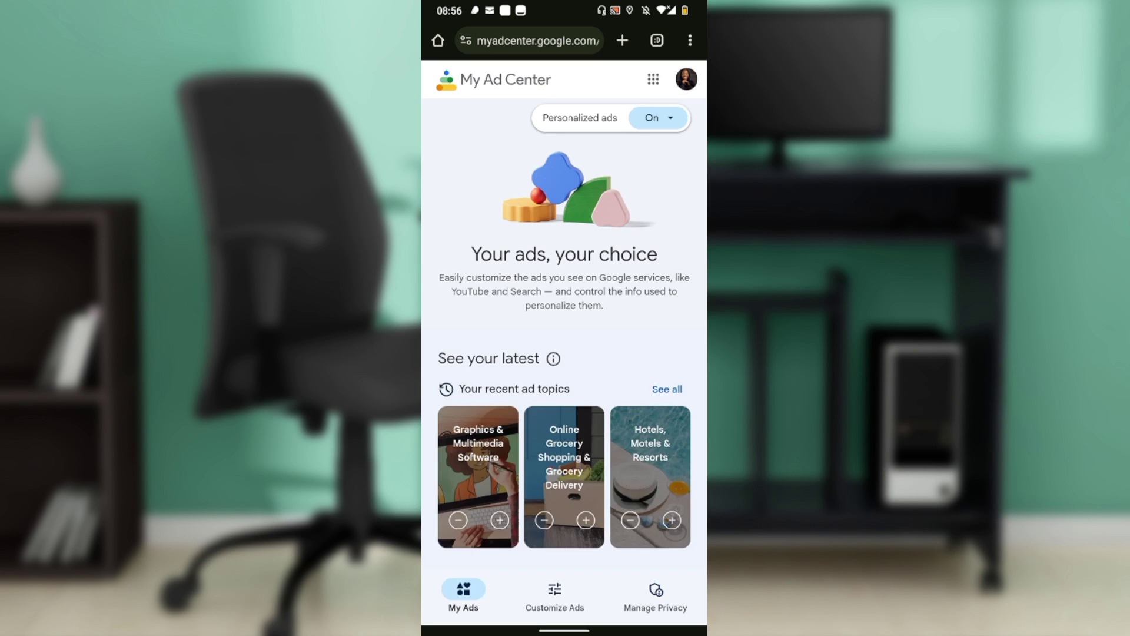
scroll(565, 353, down, 3)
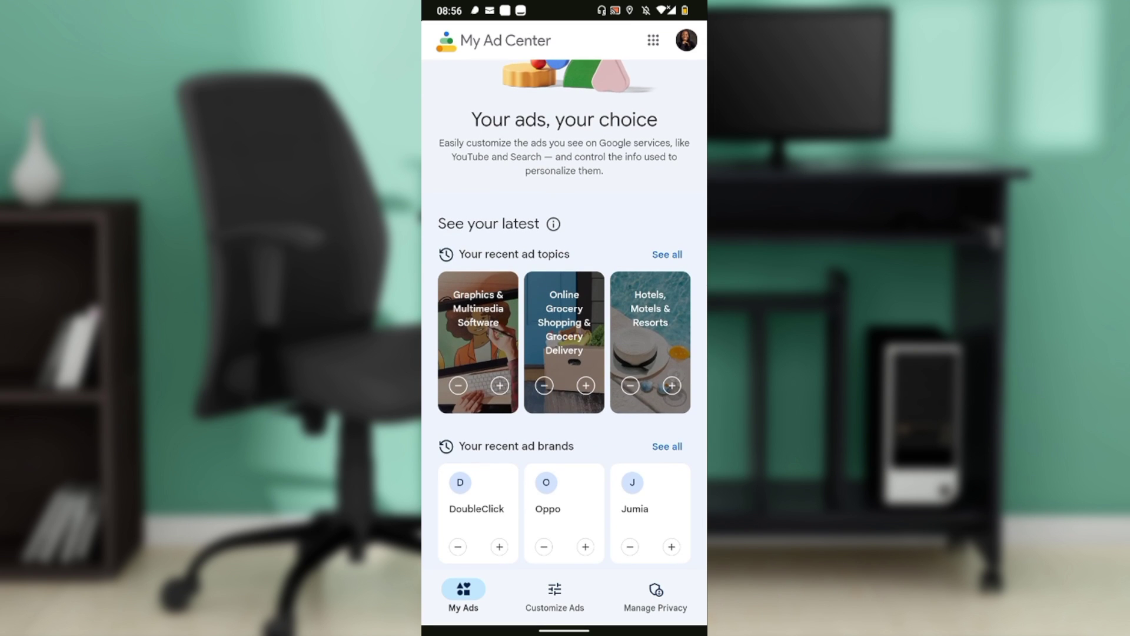
scroll(564, 296, up, 1)
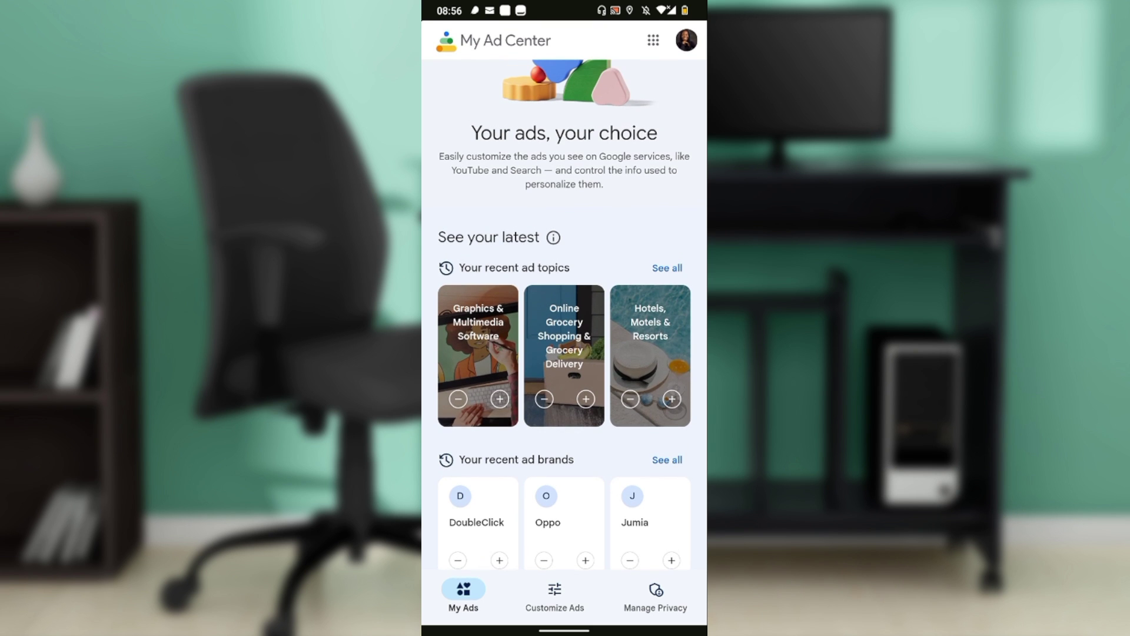
scroll(564, 354, down, 1)
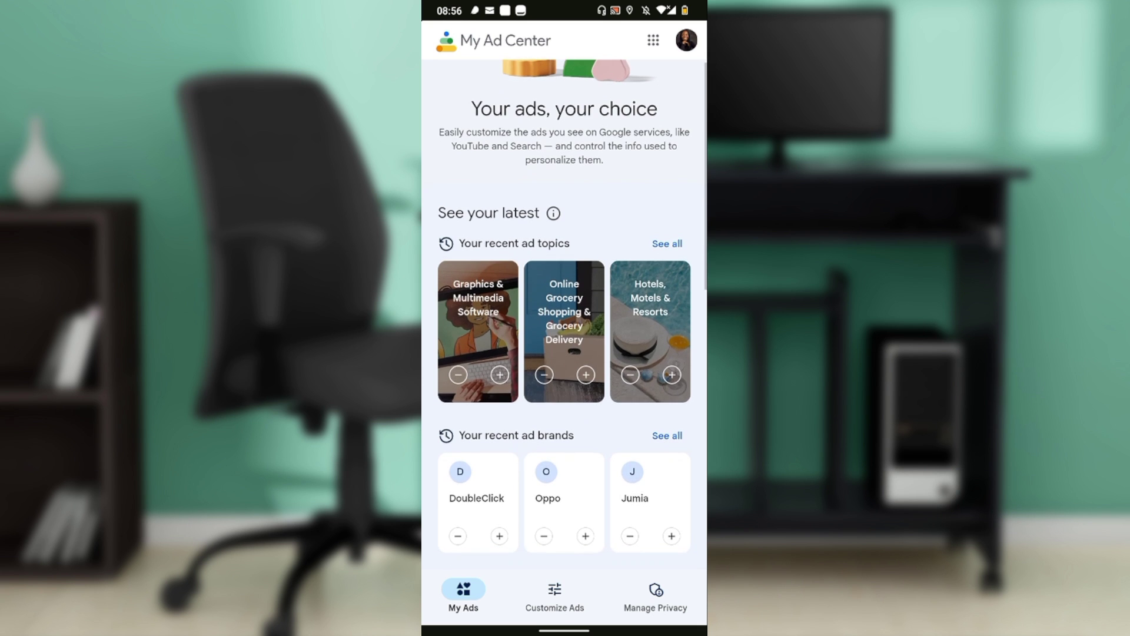
scroll(564, 353, down, 1)
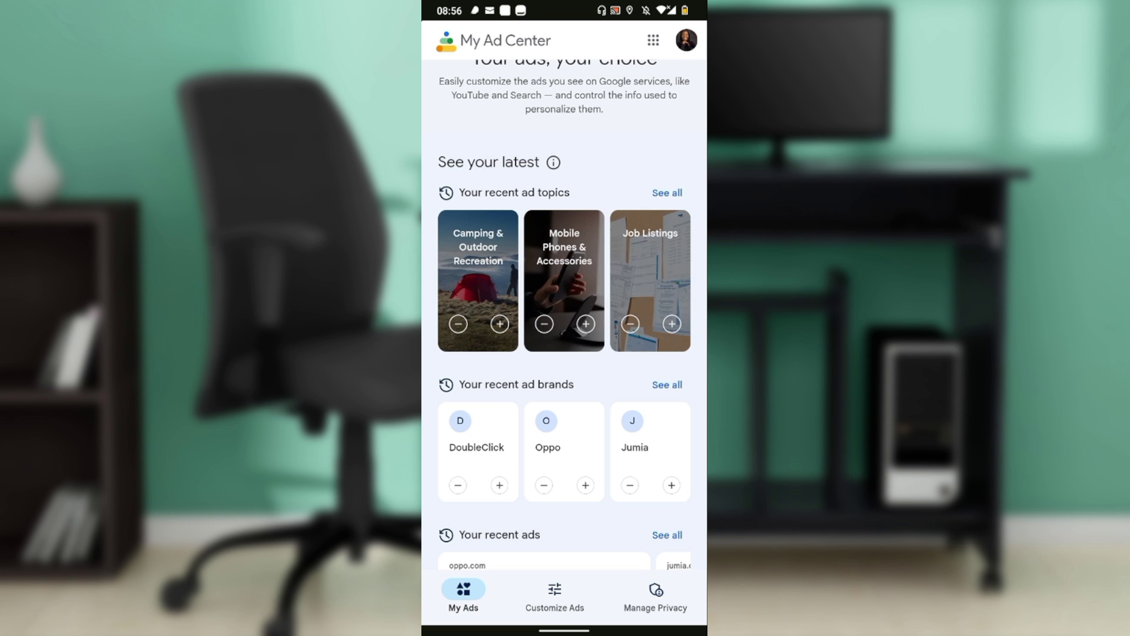
scroll(564, 309, down, 2)
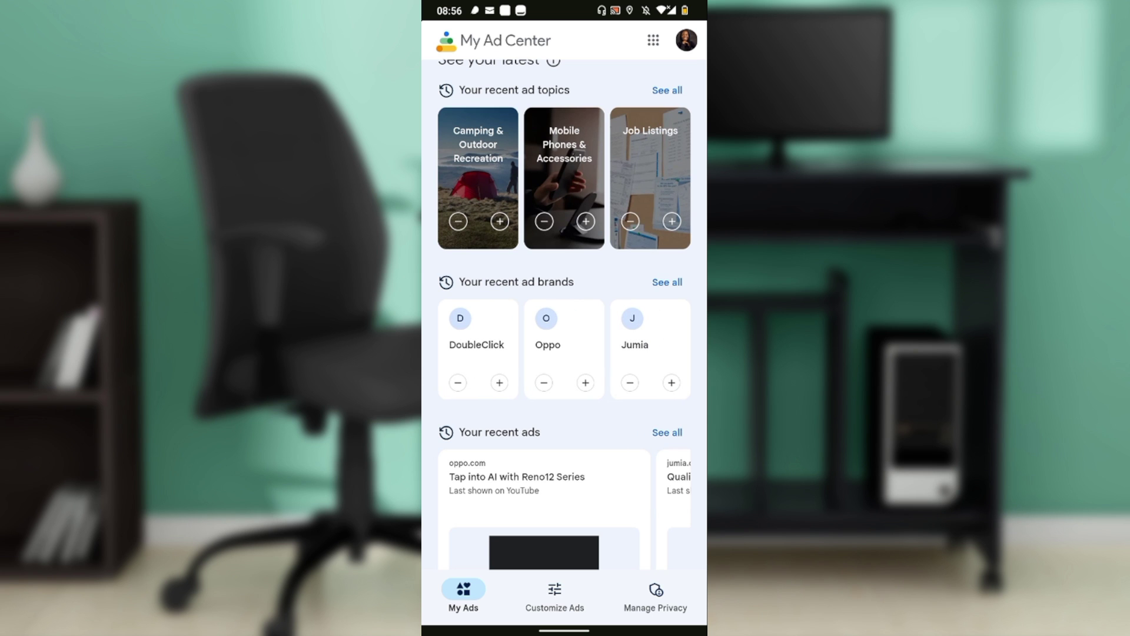
scroll(565, 315, down, 4)
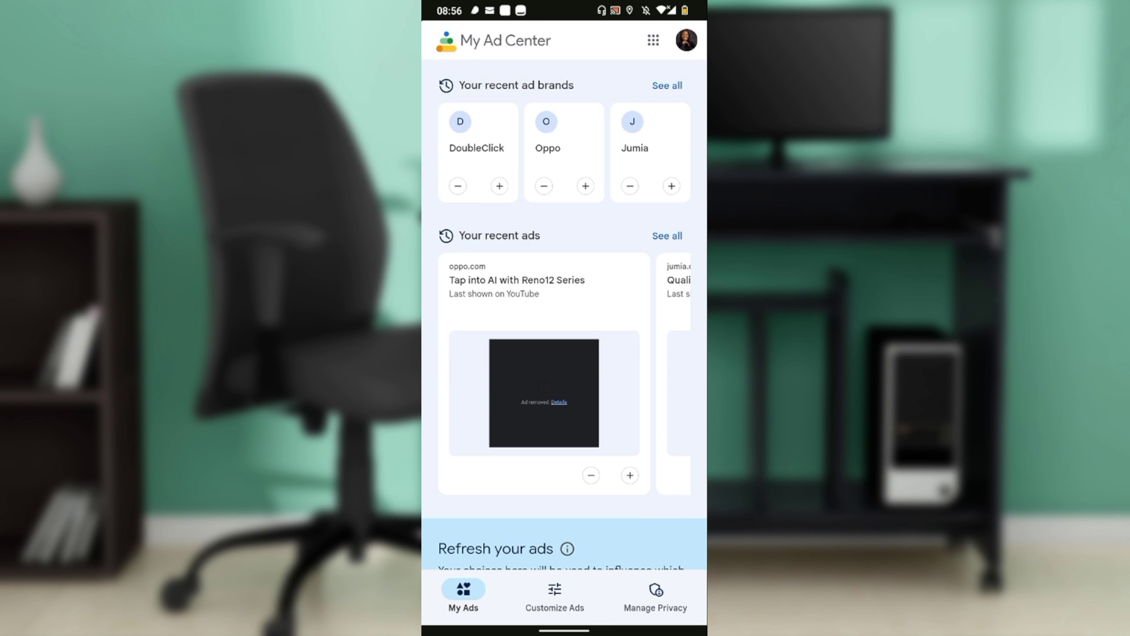
- Switch to Customize Ads to show the Topics grid
click(555, 593)
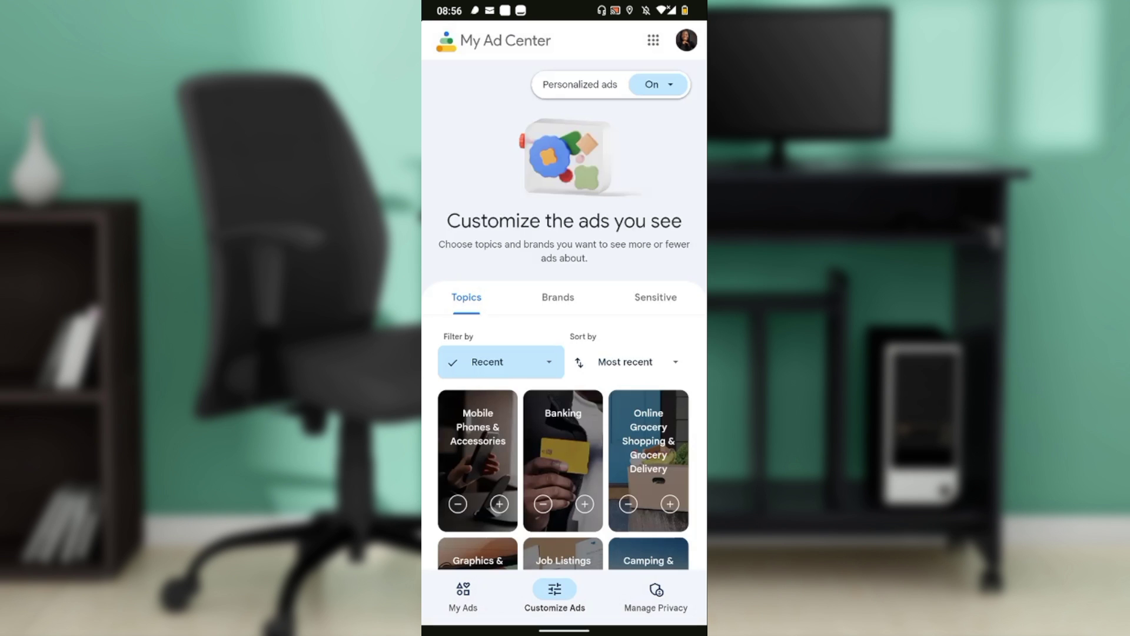
scroll(564, 397, down, 3)
scroll(564, 398, up, 2)
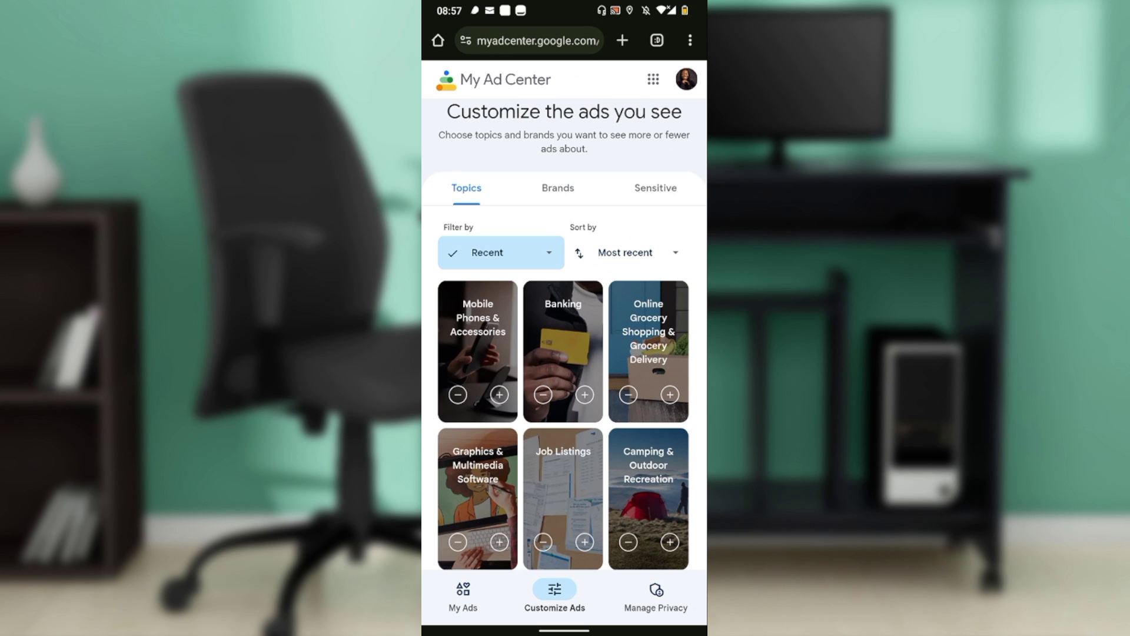
scroll(564, 397, down, 1)
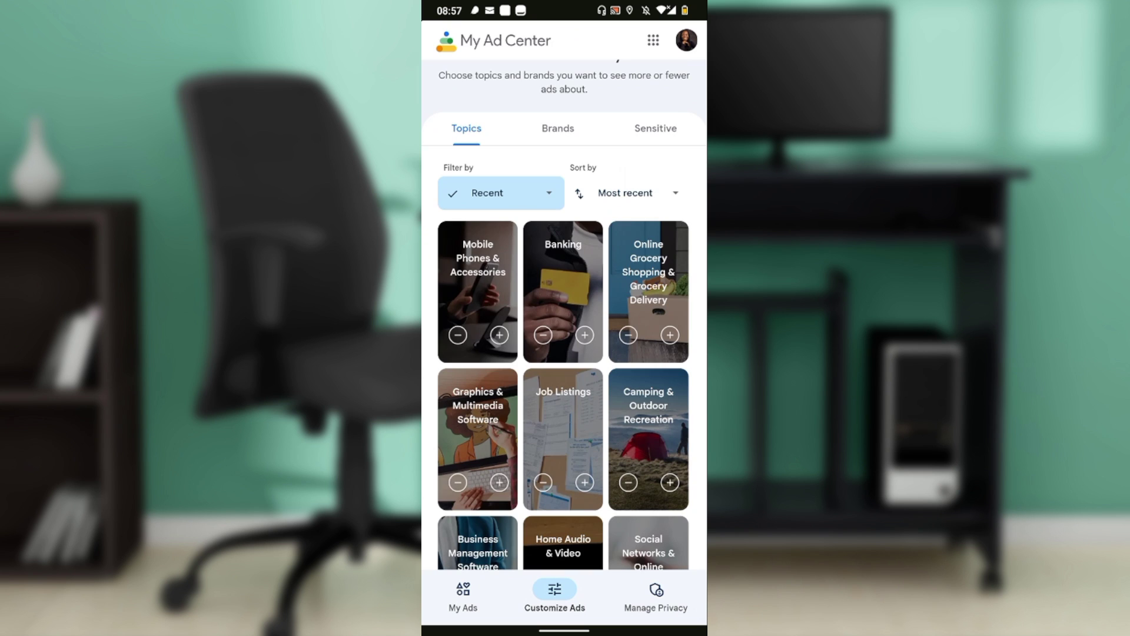
scroll(564, 353, down, 1)
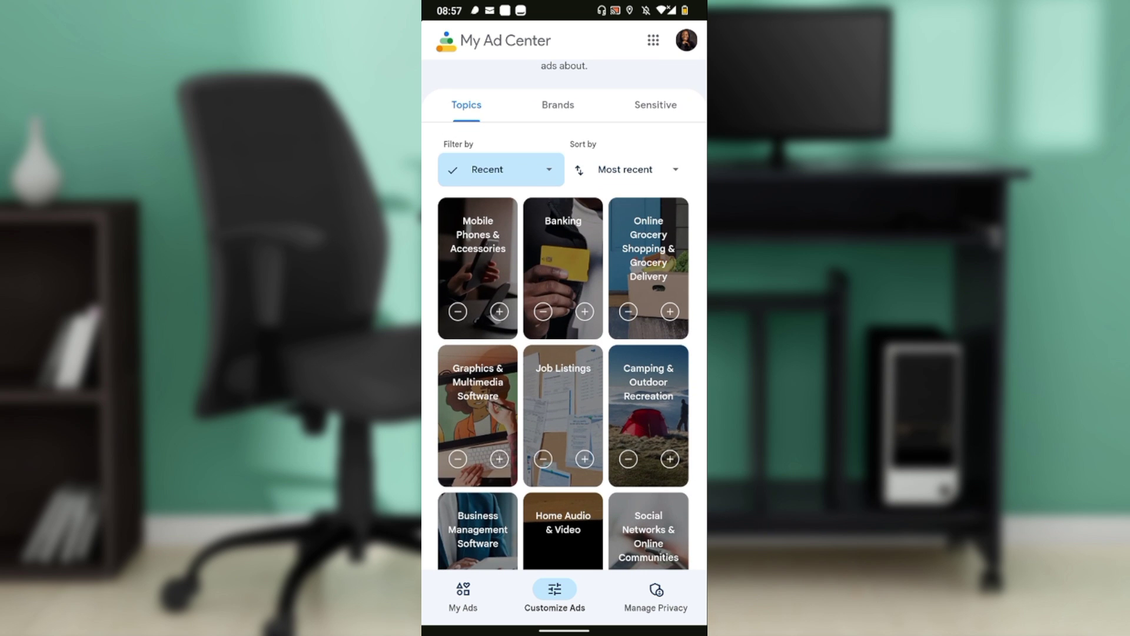
scroll(565, 354, down, 5)
scroll(564, 354, up, 1)
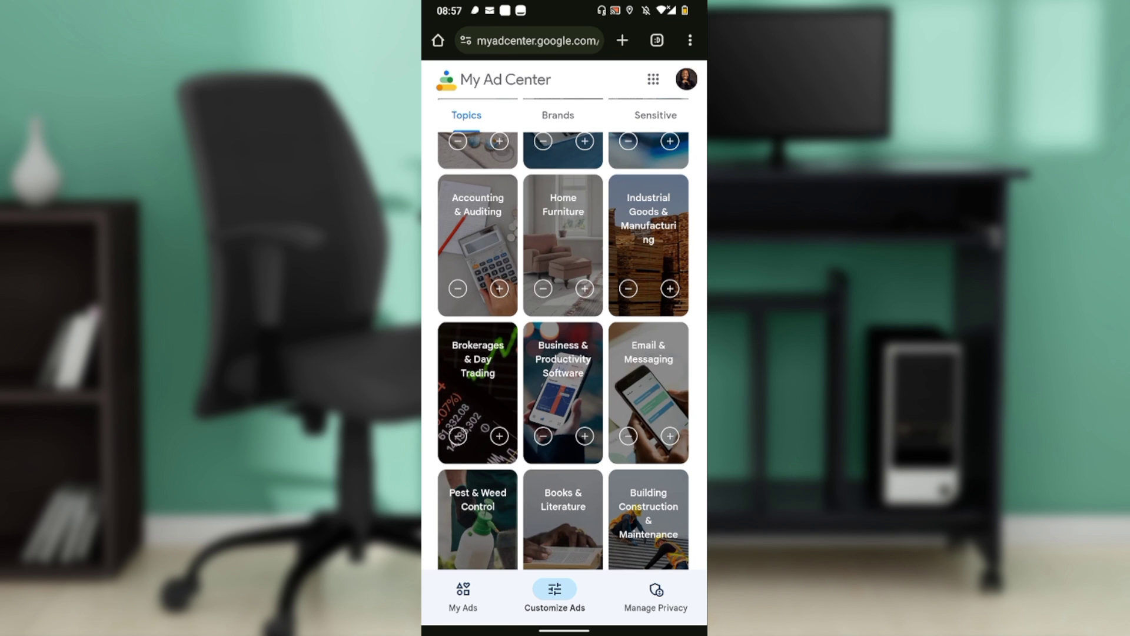
scroll(565, 353, up, 1)
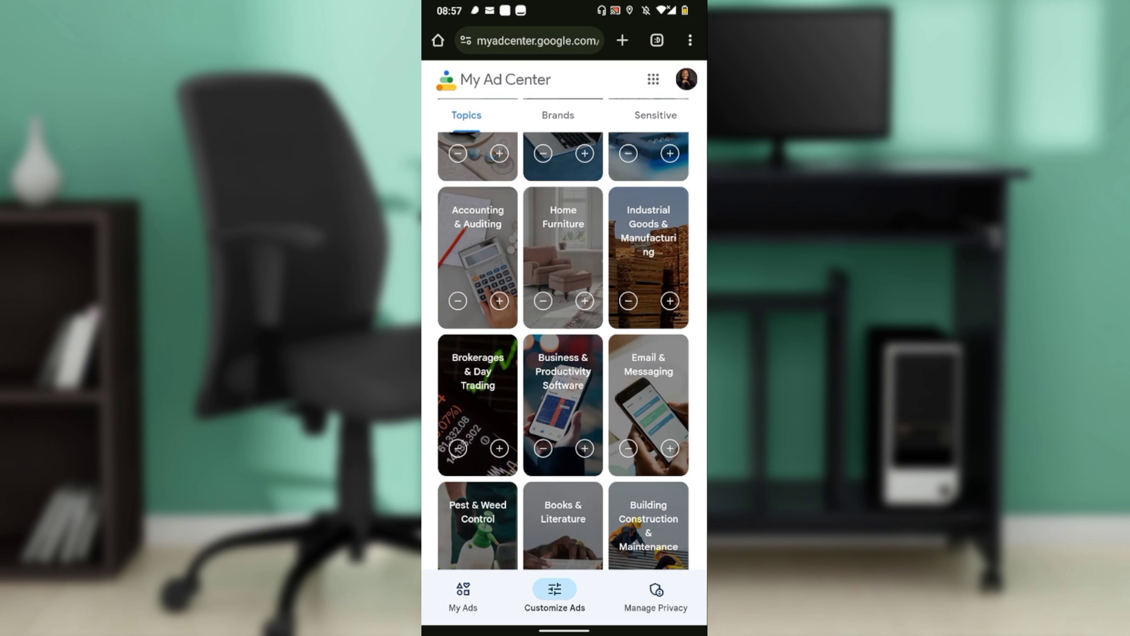
scroll(565, 353, down, 1)
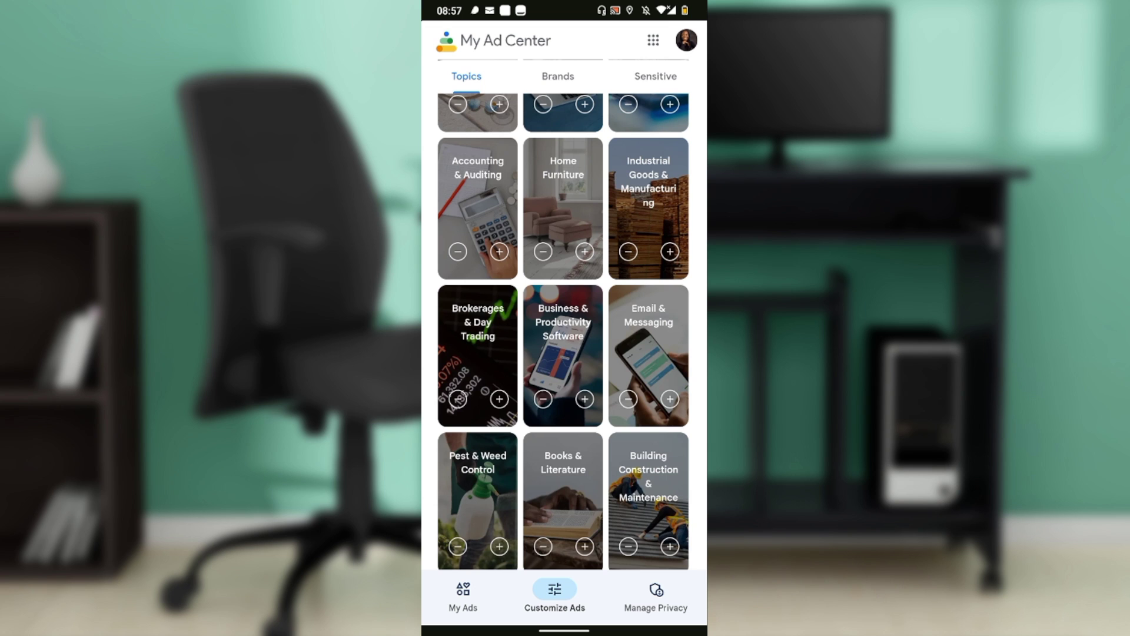
scroll(565, 353, up, 1)
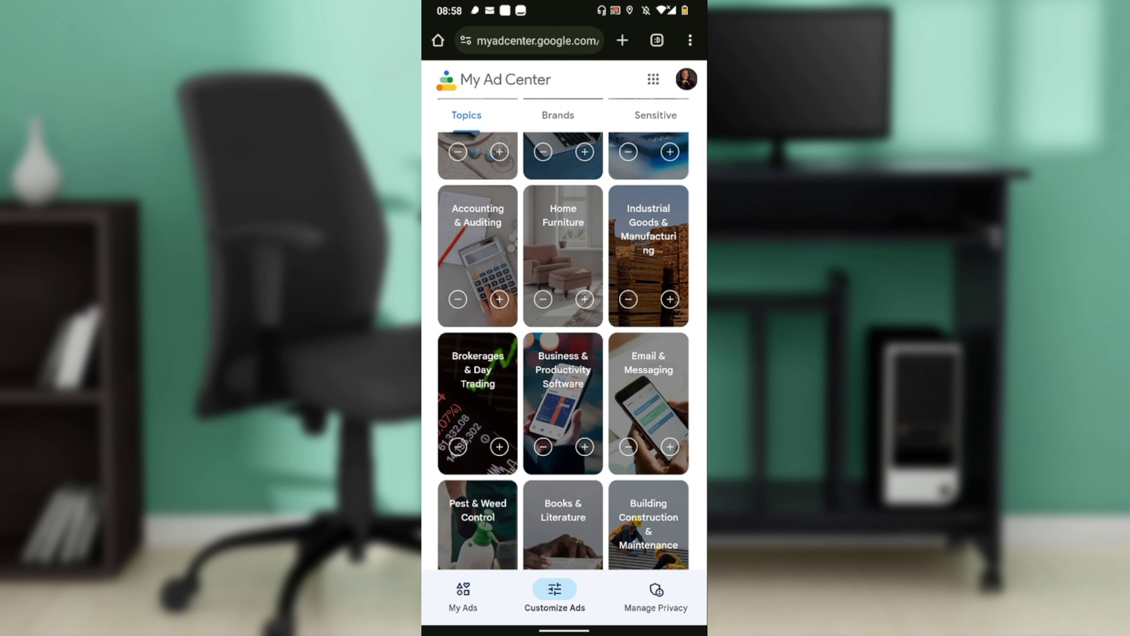